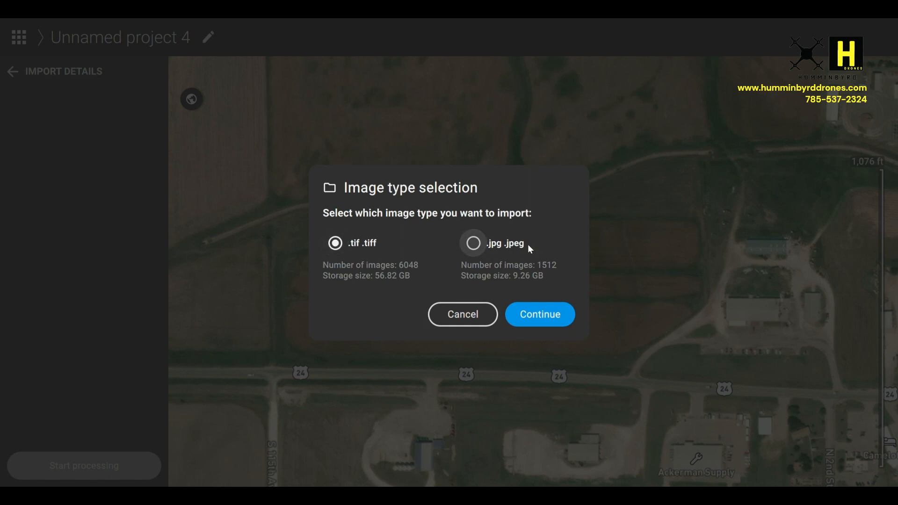
Accept the .tif .tiff image type for the import into the new project.
click(568, 317)
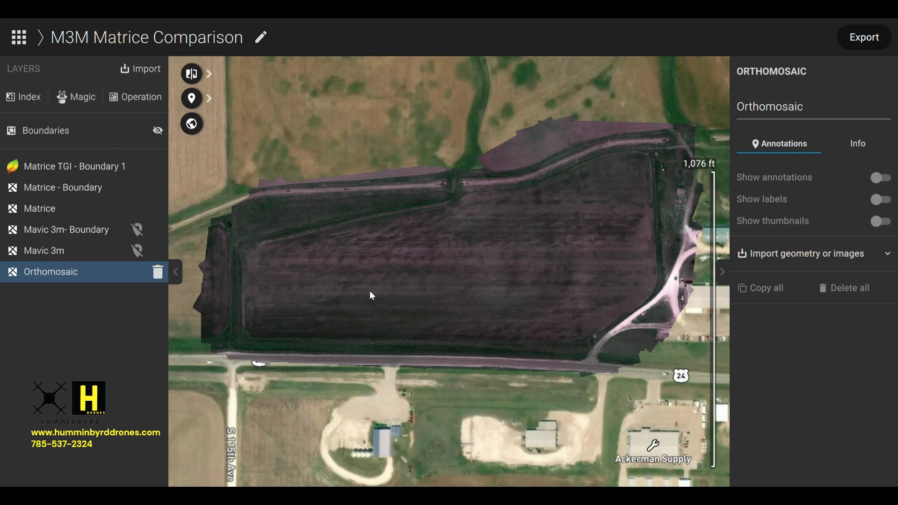
Generate an NDVI index from the Orthomosaic source layer.
click(14, 99)
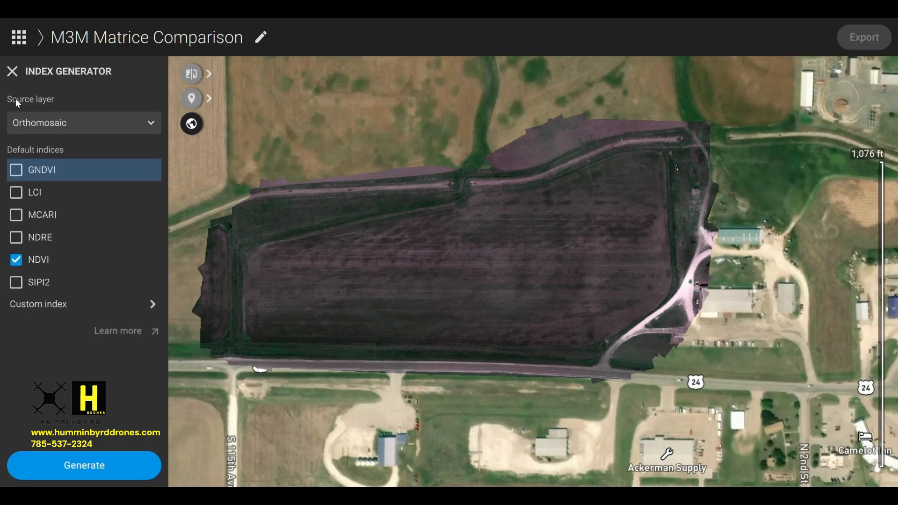
click(17, 262)
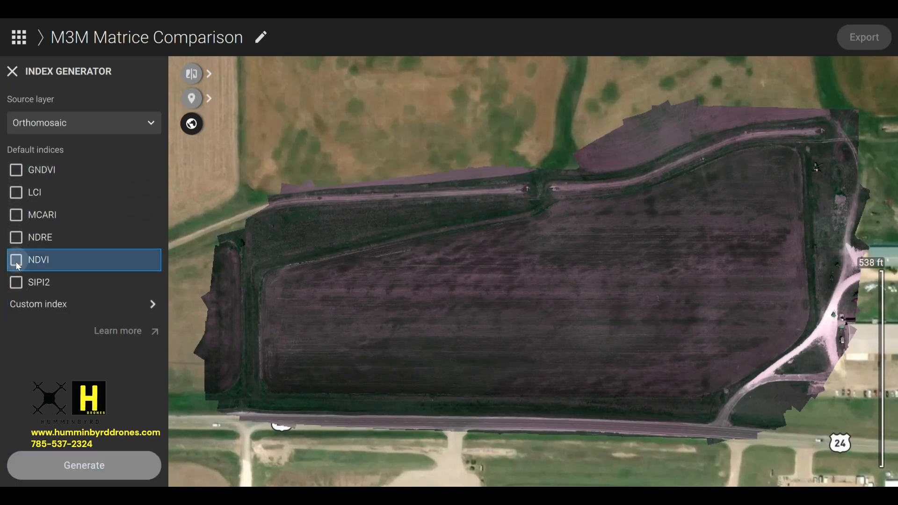
click(16, 261)
click(102, 470)
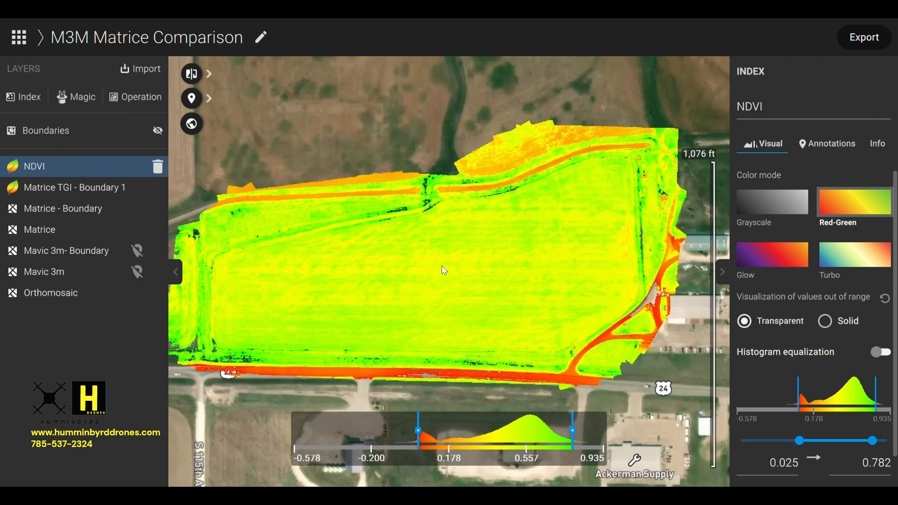
Examine the NDVI map along the field's edges and across its interior.
scroll(323, 215, up, 2)
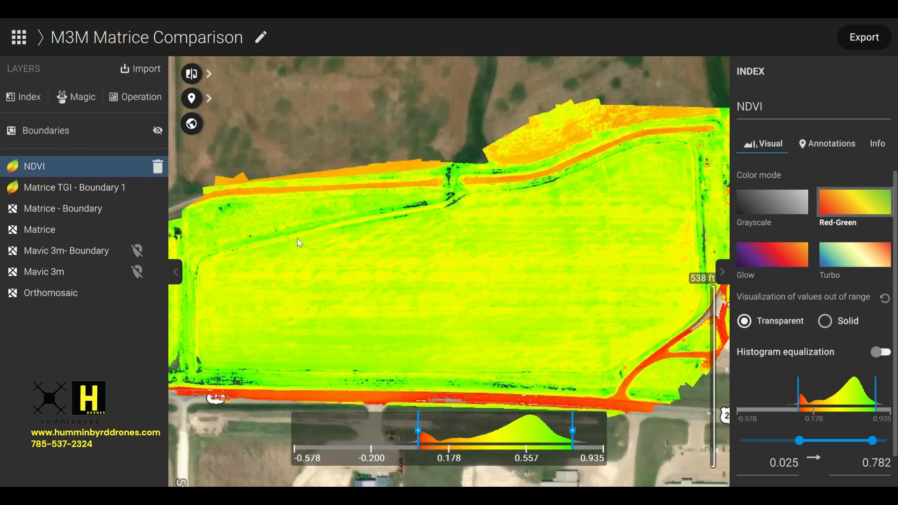
scroll(300, 243, up, 3)
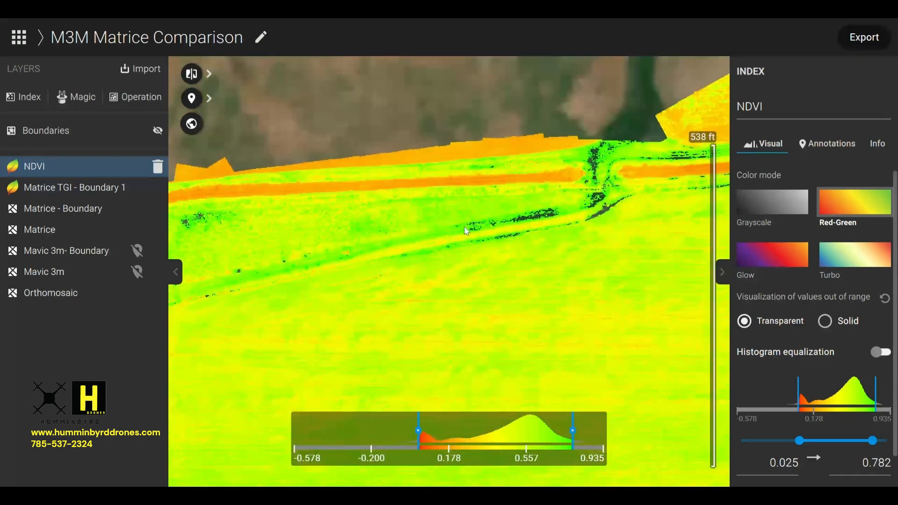
drag(267, 207, 311, 218)
drag(502, 369, 377, 307)
scroll(384, 307, down, 2)
drag(280, 288, 313, 266)
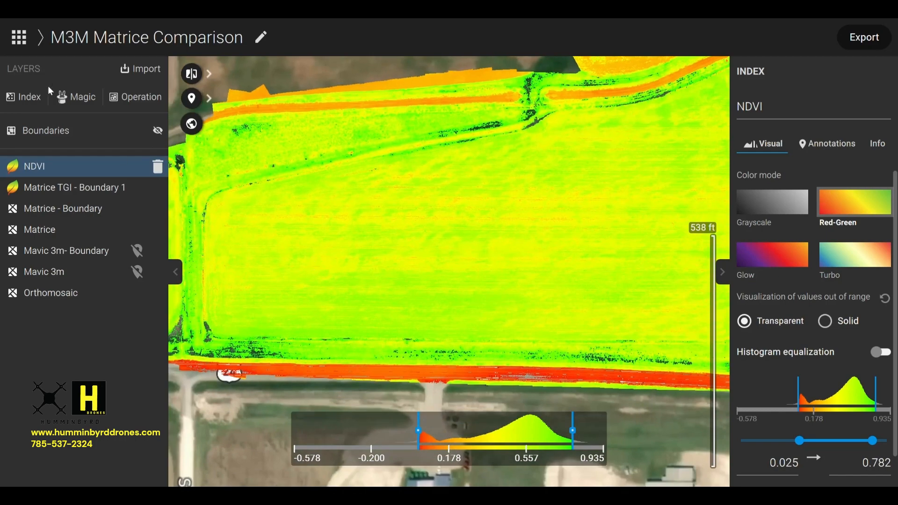
click(53, 131)
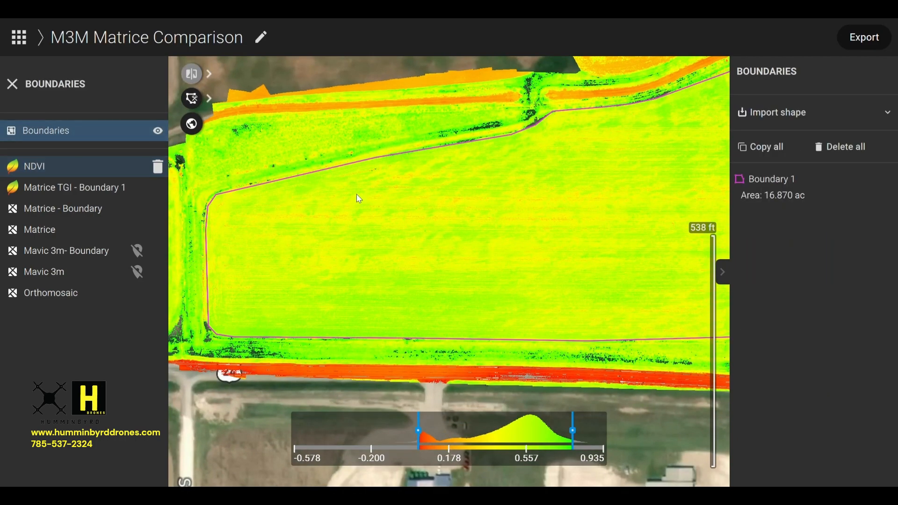
scroll(495, 206, down, 3)
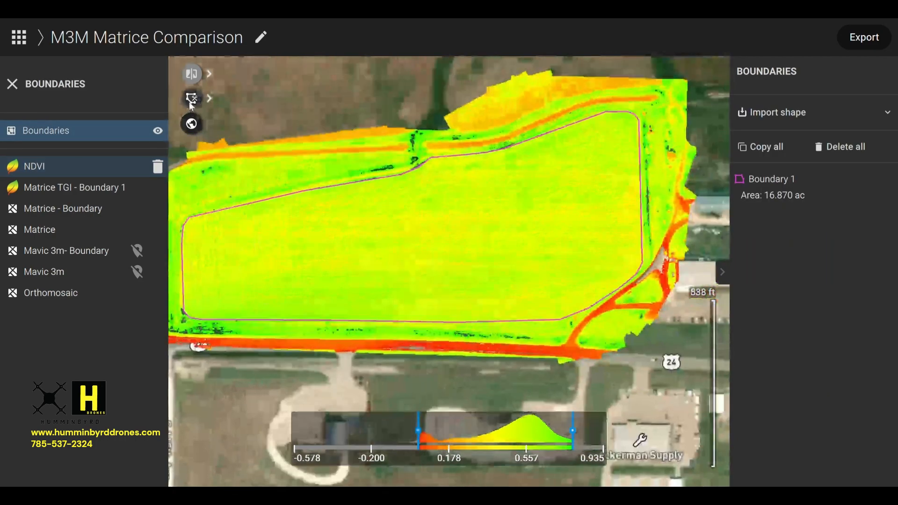
click(193, 100)
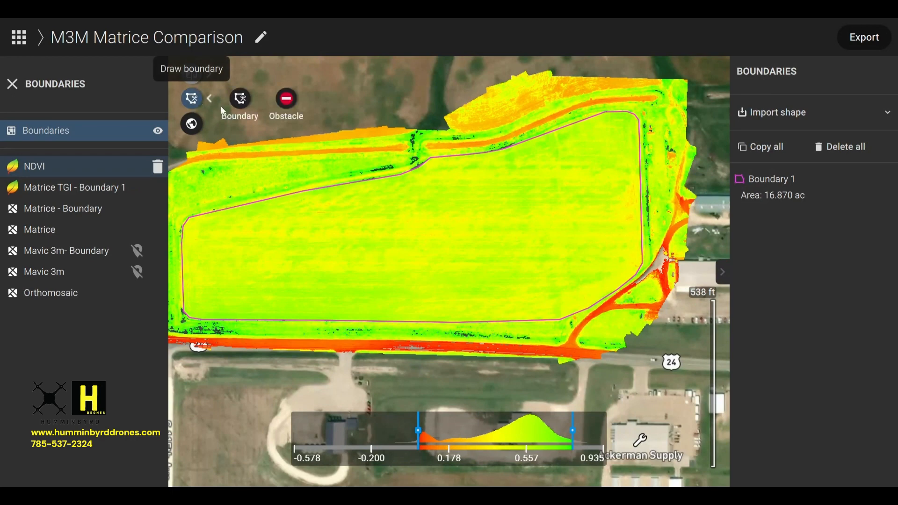
click(240, 99)
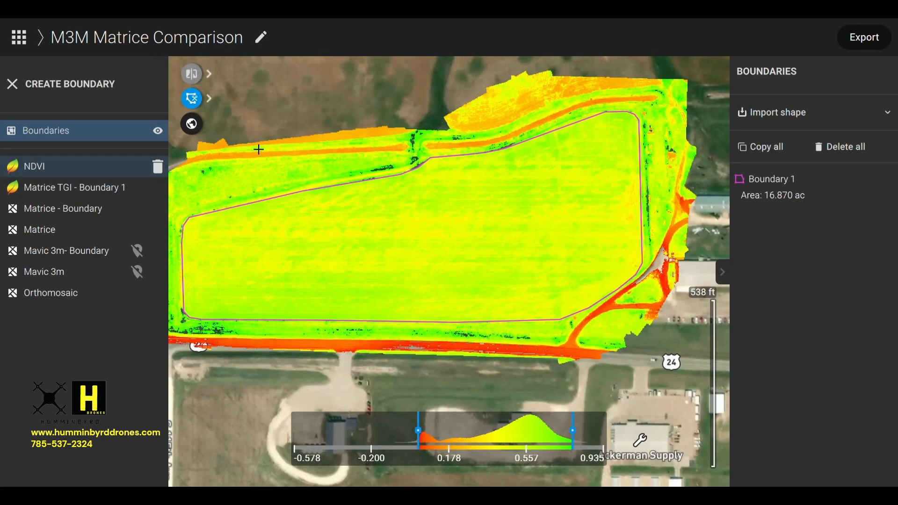
click(265, 188)
click(220, 196)
click(188, 206)
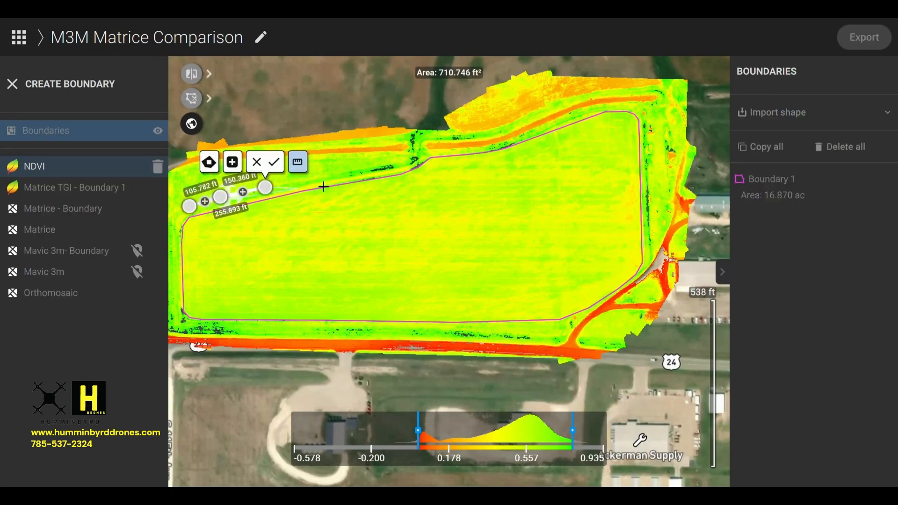
click(345, 162)
click(389, 162)
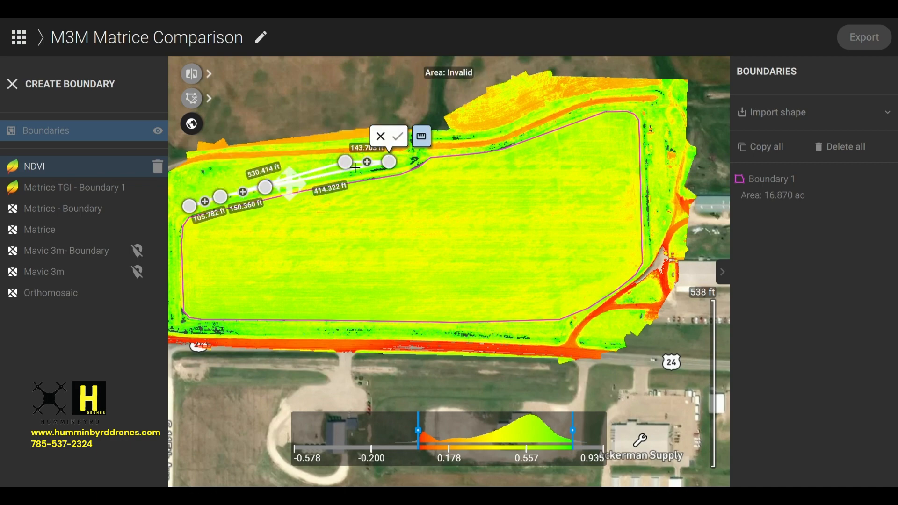
click(380, 137)
click(519, 276)
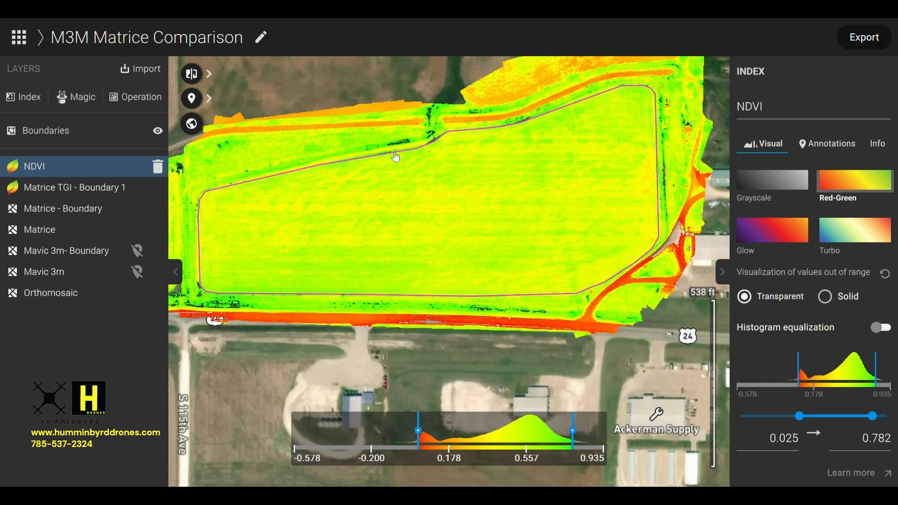
Trim the NDVI, Mavic 3m and Orthomosaic layers to Boundary 1.
scroll(397, 157, down, 3)
scroll(415, 167, up, 2)
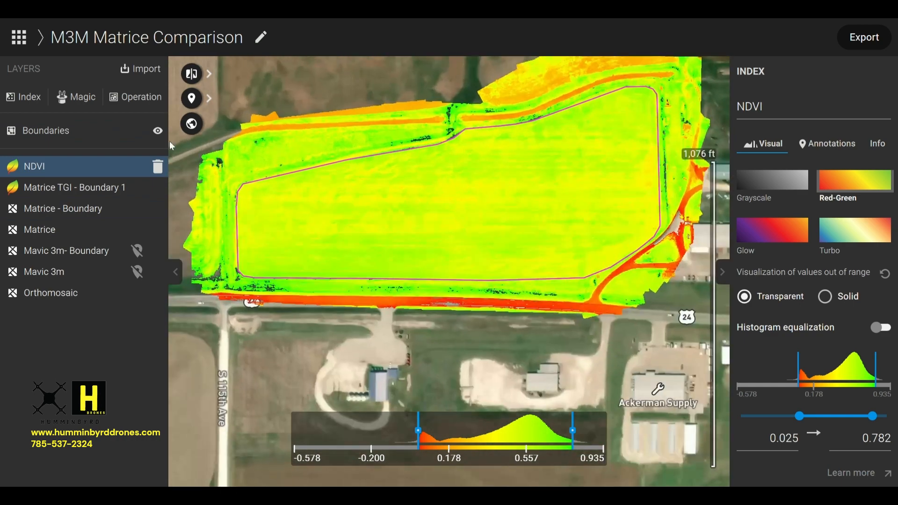
click(69, 133)
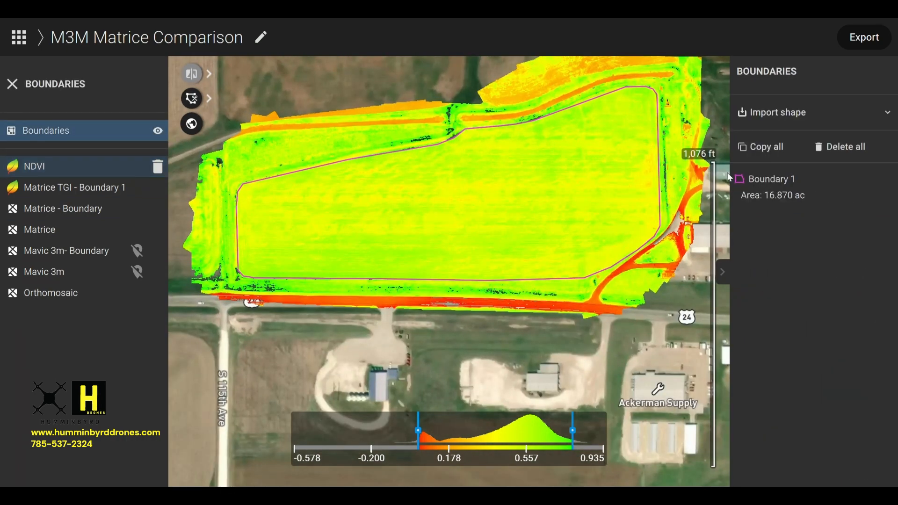
mouse_move(759, 172)
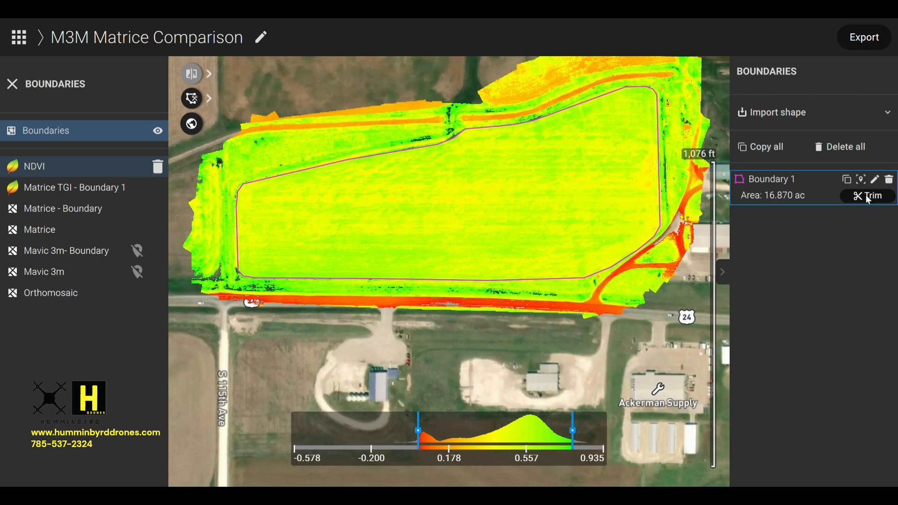
click(868, 197)
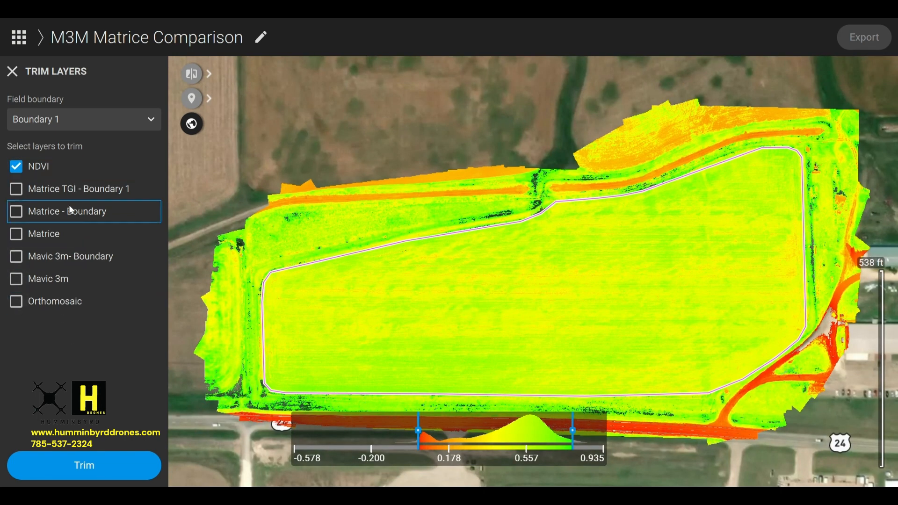
click(17, 167)
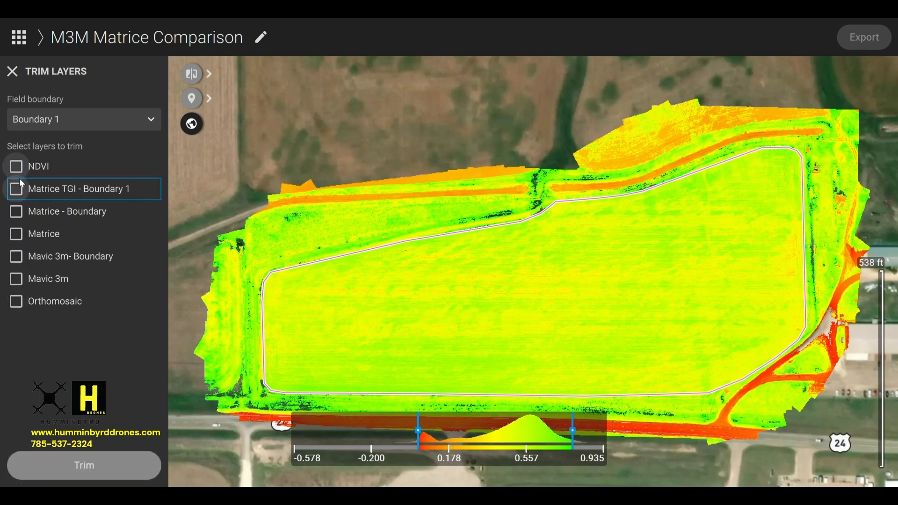
click(16, 167)
click(18, 302)
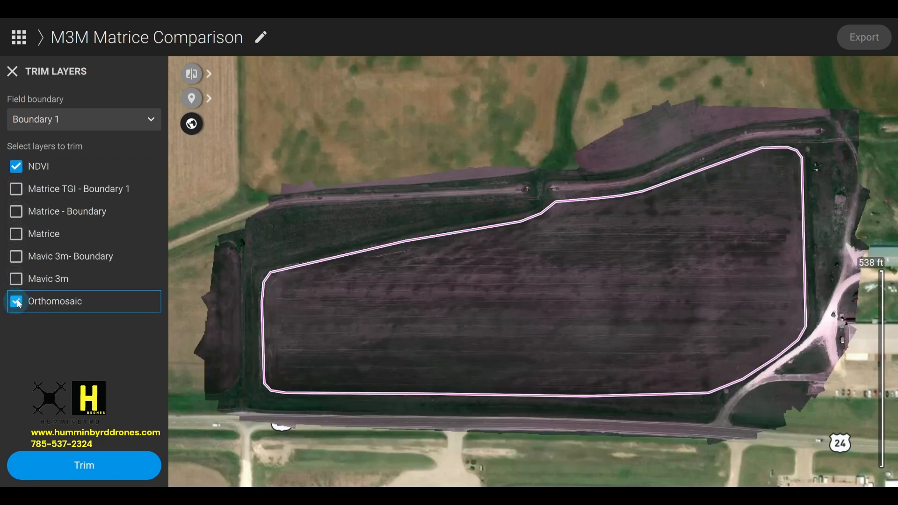
click(17, 279)
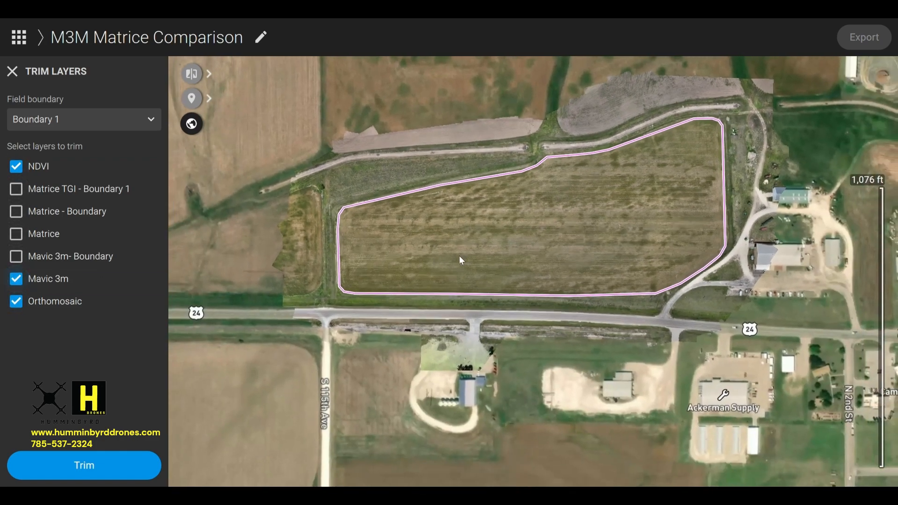
scroll(463, 250, up, 5)
drag(470, 248, 423, 339)
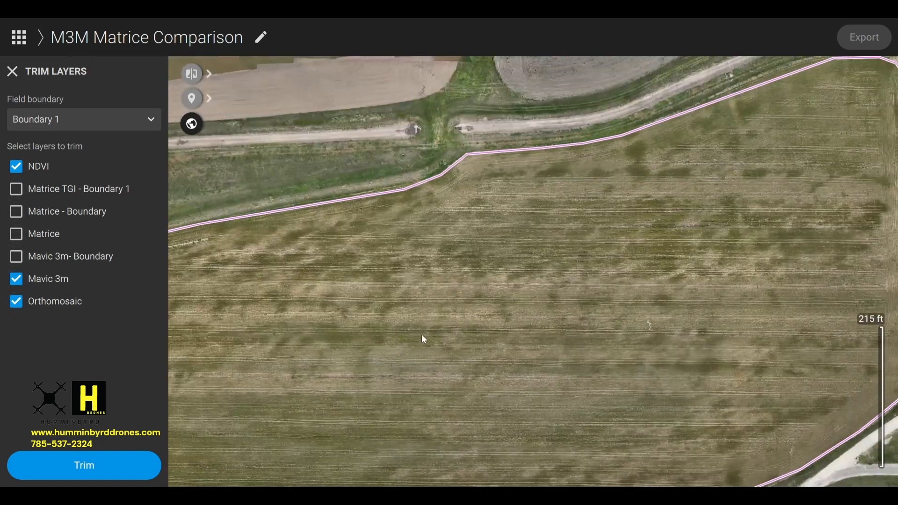
scroll(422, 337, down, 4)
click(143, 463)
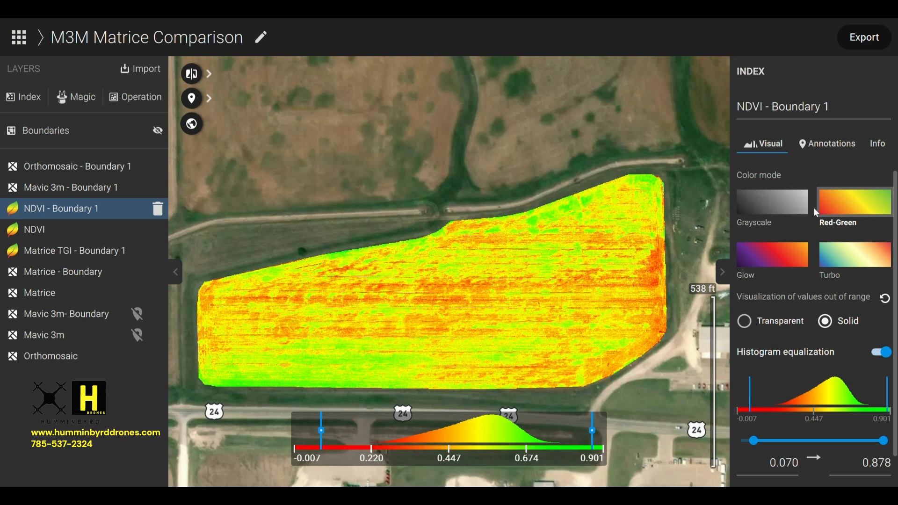
Preview the trimmed NDVI layer in the Grayscale, Glow and Turbo color modes, then restore Red-Green.
click(768, 211)
click(771, 269)
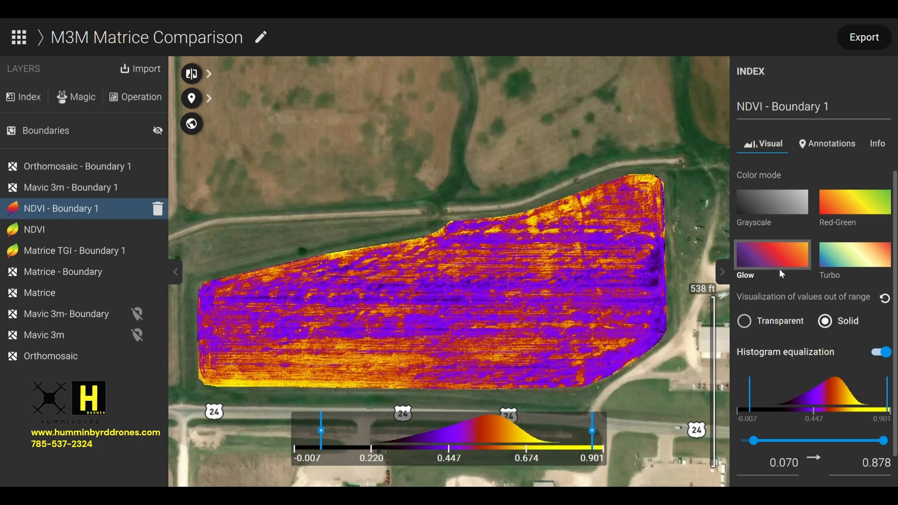
click(869, 269)
click(842, 210)
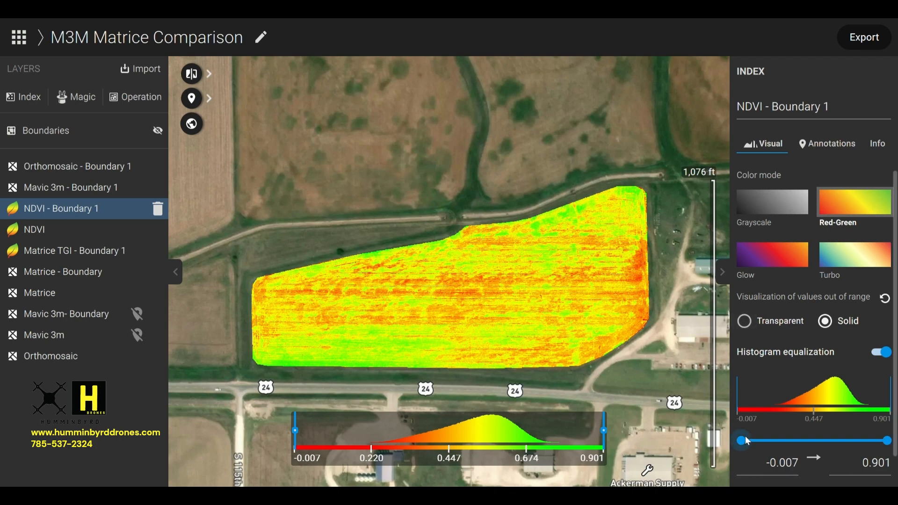
Set the trimmed NDVI layer's displayed value range to 0.198 through 0.901.
mouse_move(747, 441)
mouse_down()
mouse_move(844, 448)
mouse_move(725, 460)
mouse_up()
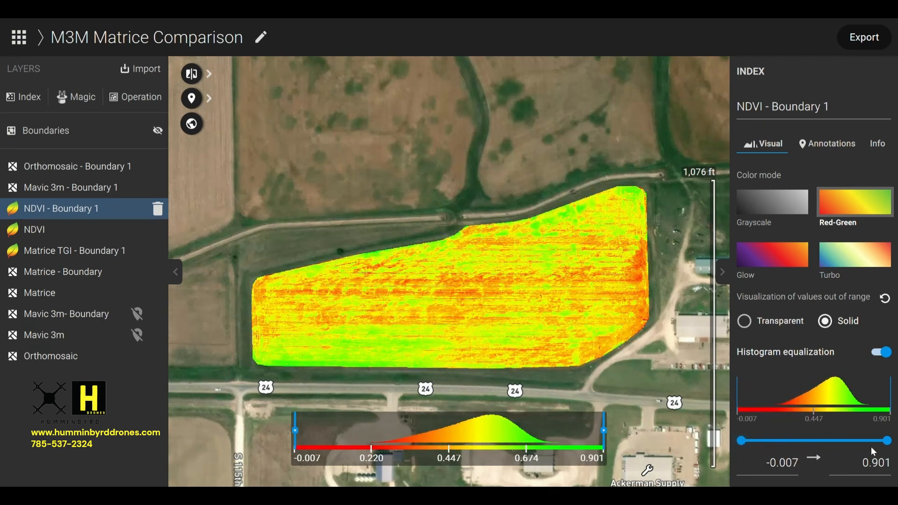
mouse_move(887, 441)
mouse_down()
mouse_move(809, 451)
mouse_move(888, 442)
mouse_up()
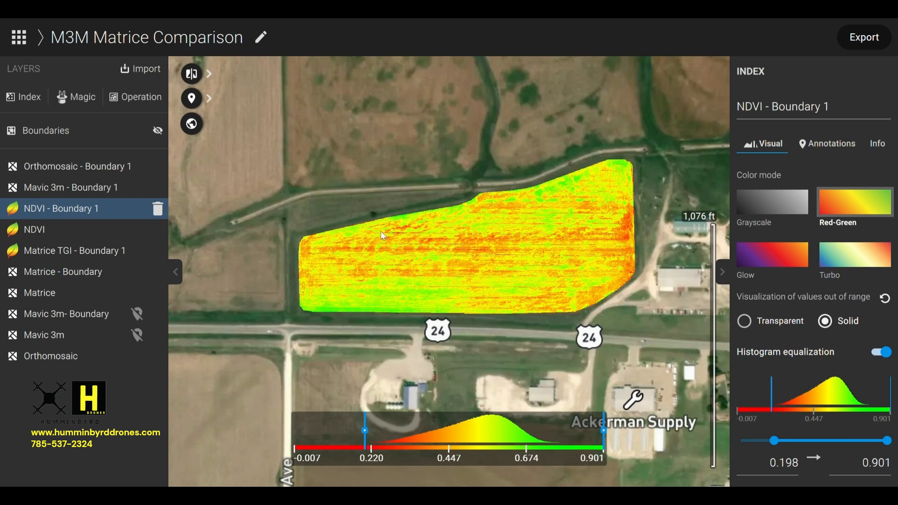
Draw an area annotation of about 2.06 ac over the green zone in the field's southwest corner and open its description for editing.
click(197, 101)
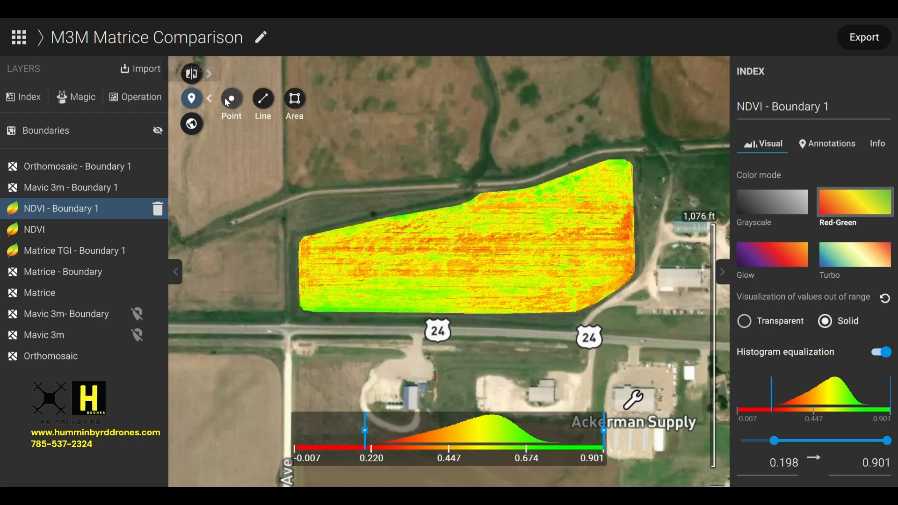
click(295, 99)
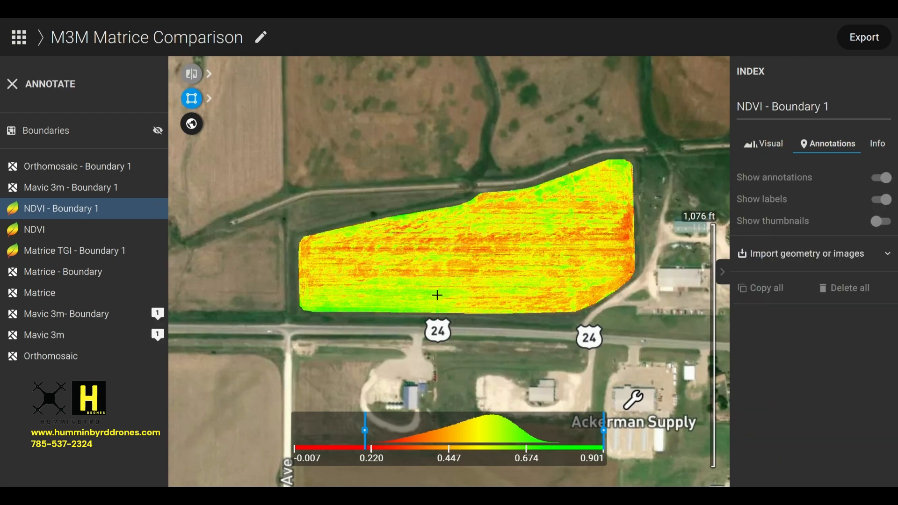
click(303, 306)
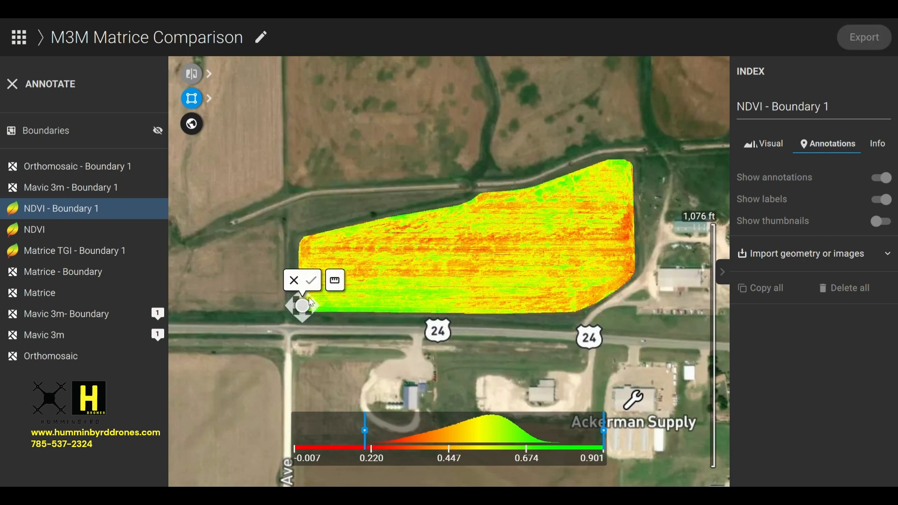
click(396, 273)
click(461, 277)
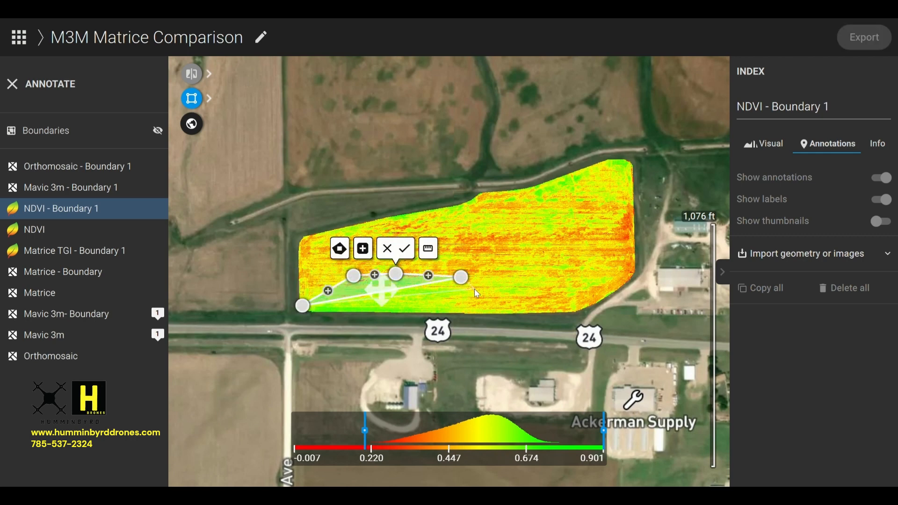
click(472, 286)
click(465, 308)
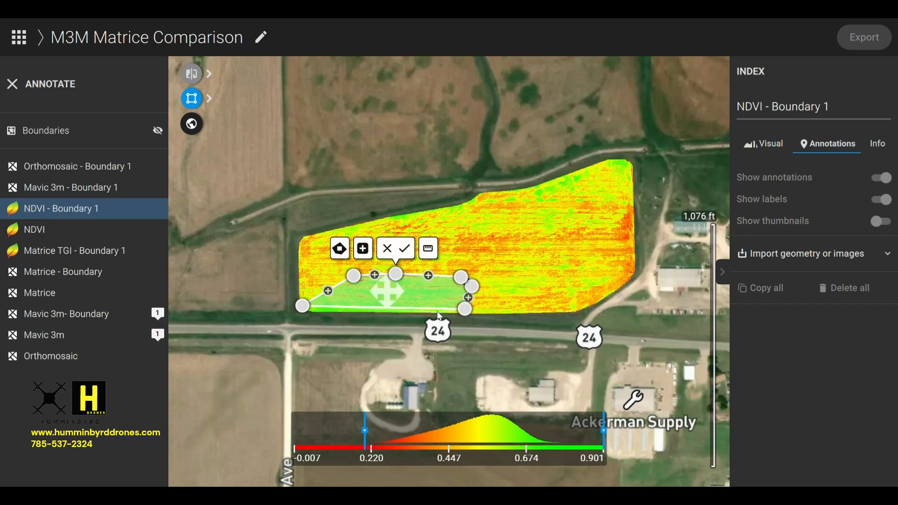
click(401, 252)
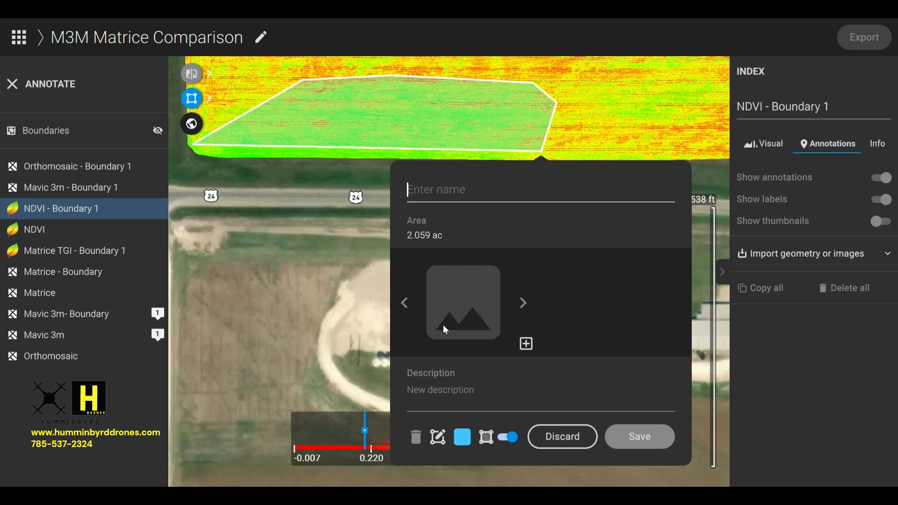
click(483, 391)
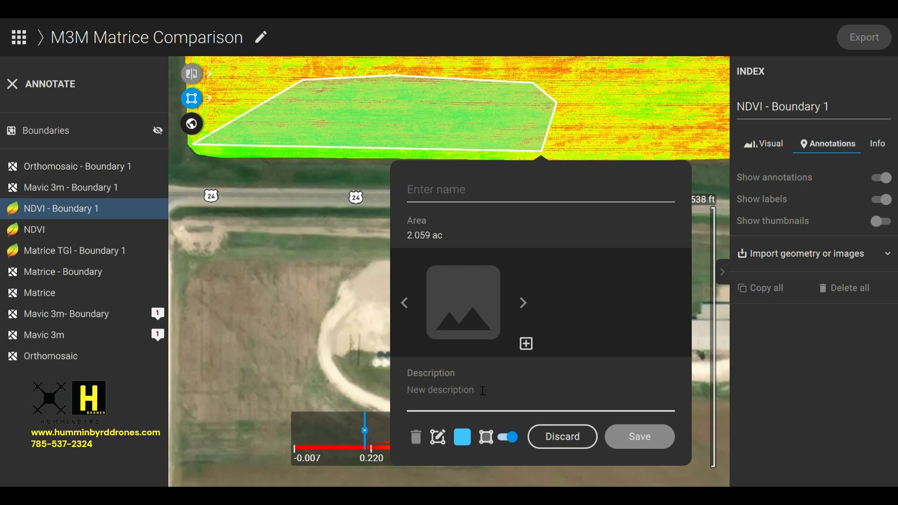